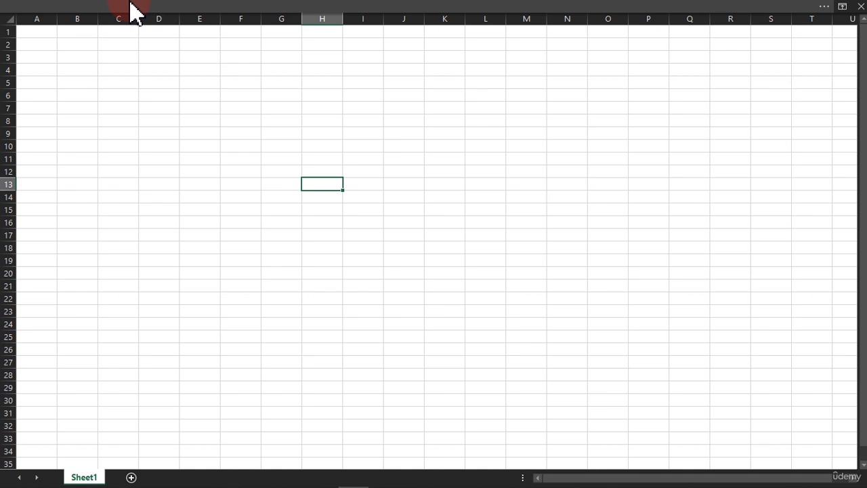
# Step: Switch the ribbon display to Show Tabs and Commands and back to Auto-hide Ribbon
pyautogui.click(130, 10)
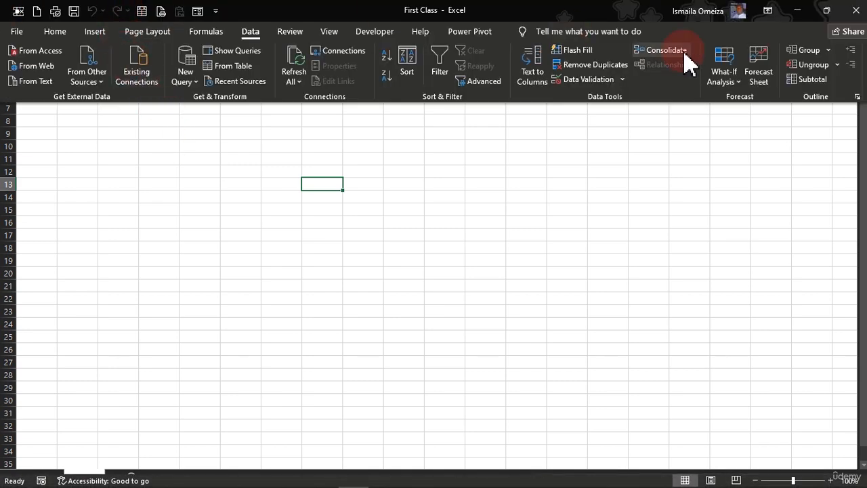
pyautogui.click(768, 10)
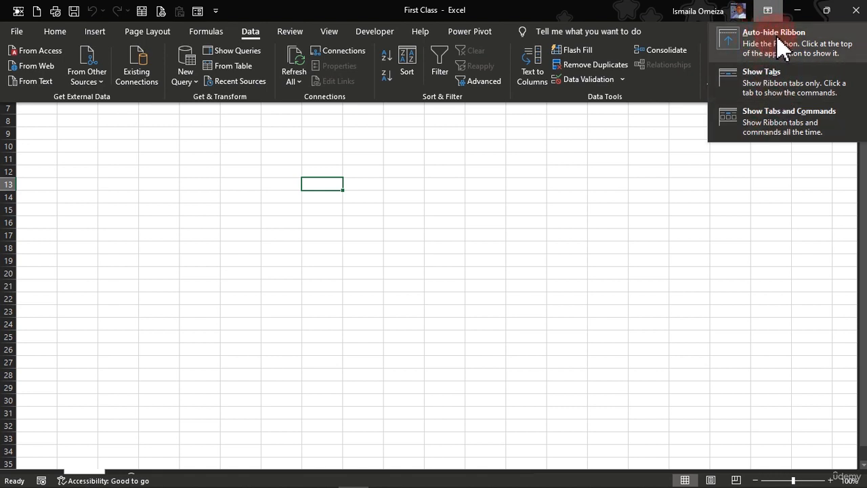
pyautogui.click(782, 124)
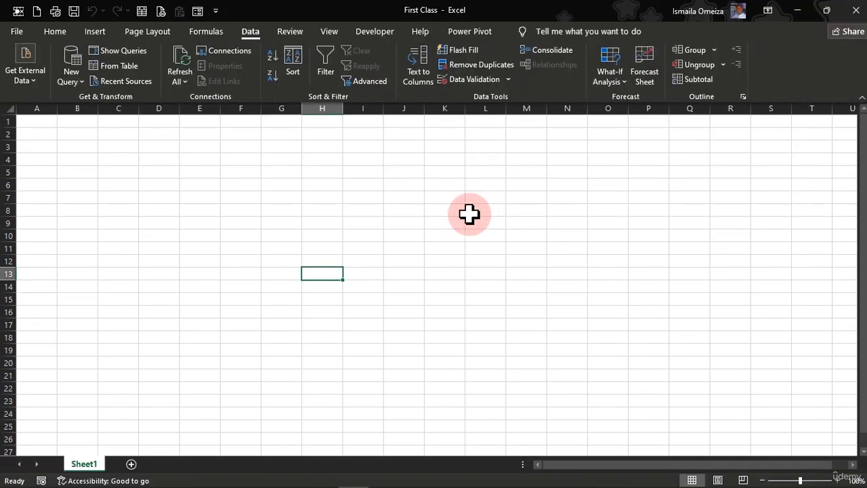
pyautogui.click(769, 10)
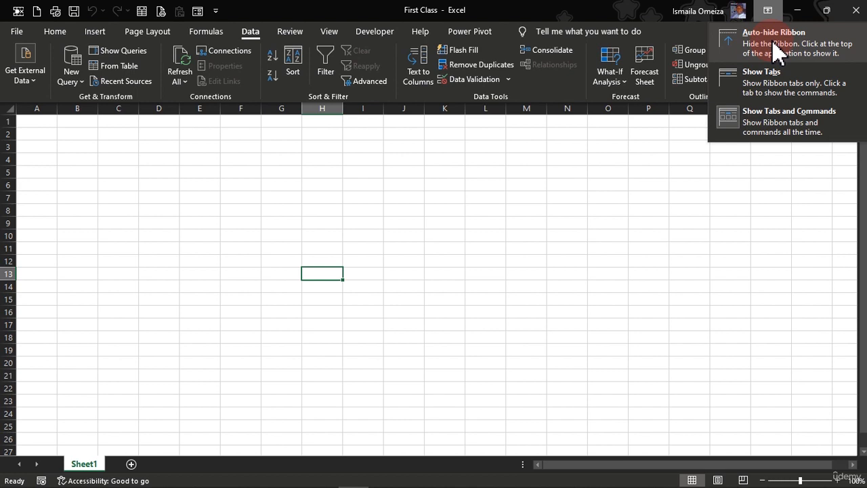
pyautogui.click(773, 41)
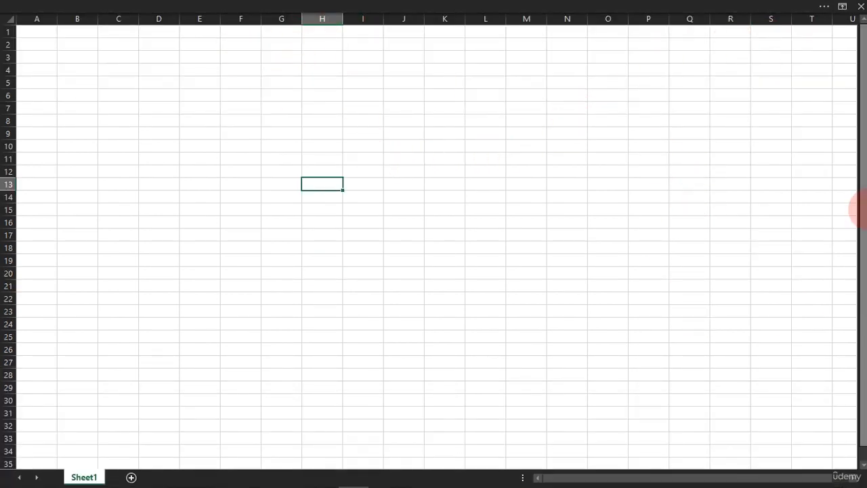
# Step: Reveal the hidden ribbon and review the external data sources offered under From Other Sources
pyautogui.click(357, 8)
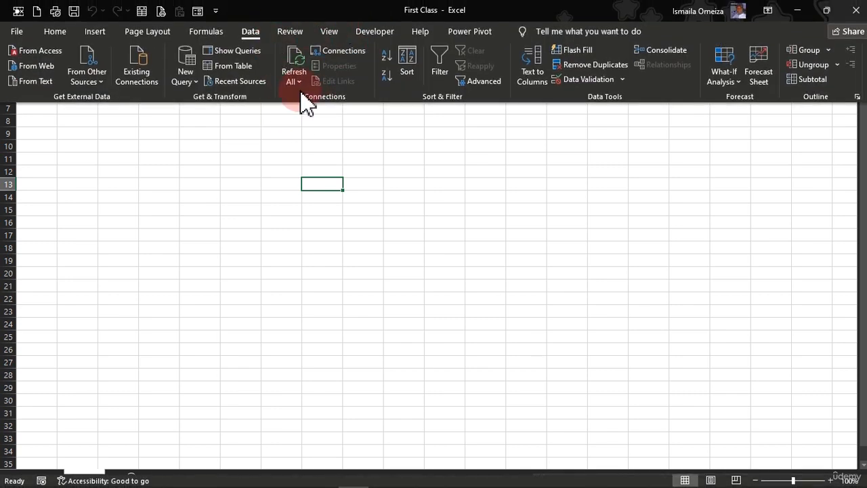
pyautogui.click(256, 38)
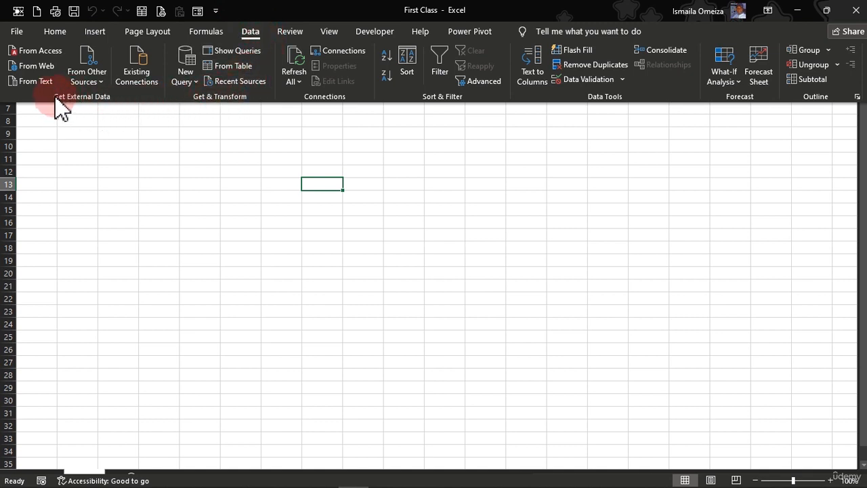
pyautogui.click(101, 83)
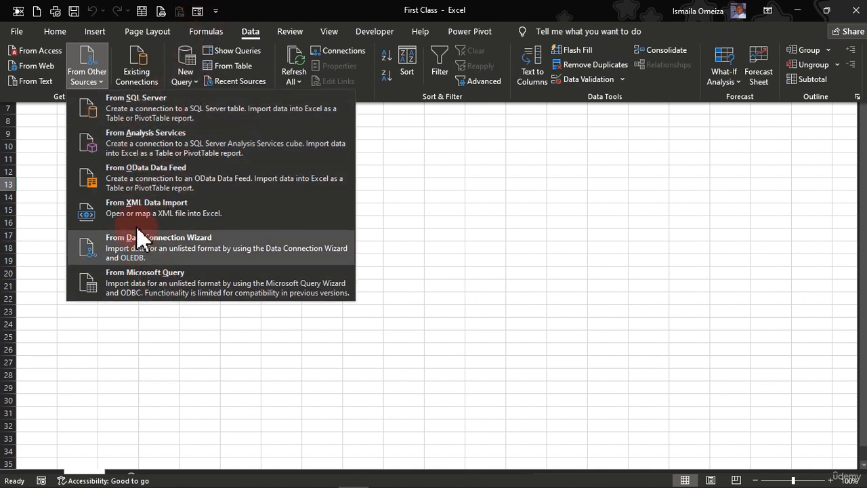
pyautogui.click(43, 97)
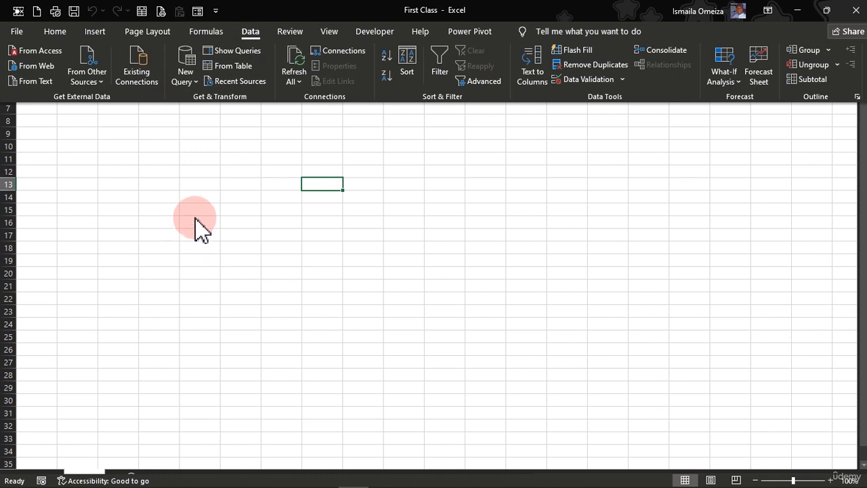
# Step: Review the New Query source options for files, databases and other sources
pyautogui.click(195, 84)
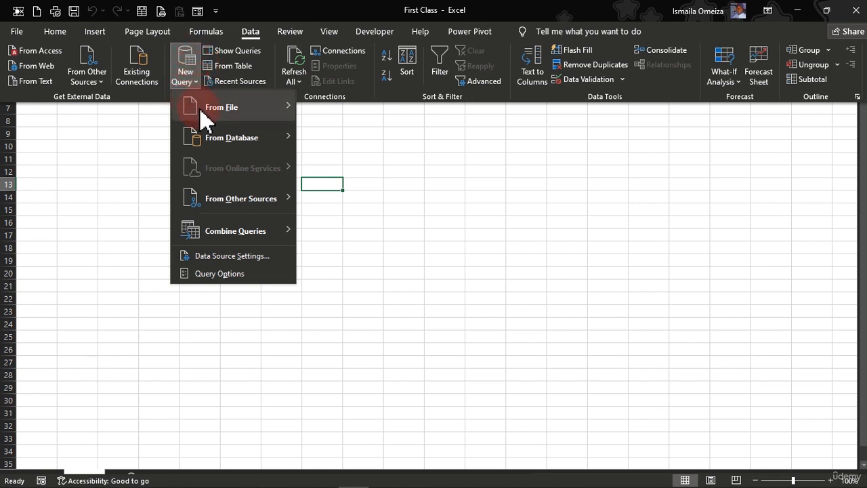
pyautogui.moveTo(206, 120)
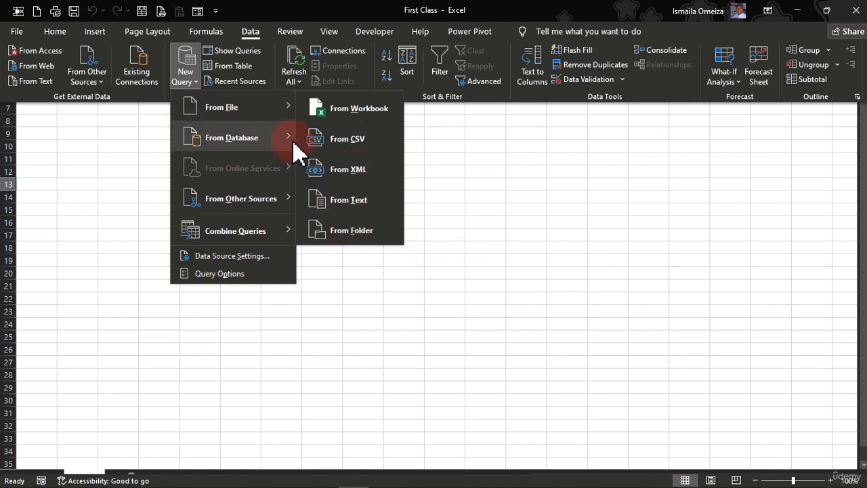
pyautogui.moveTo(293, 145)
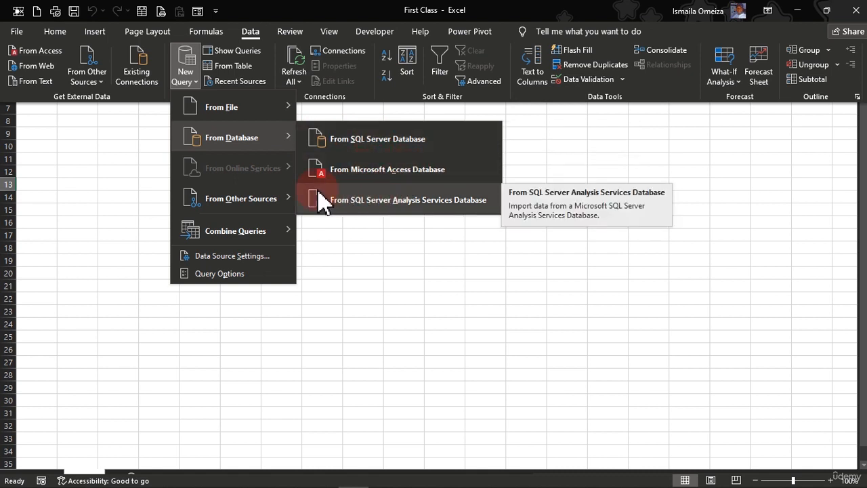
pyautogui.moveTo(291, 203)
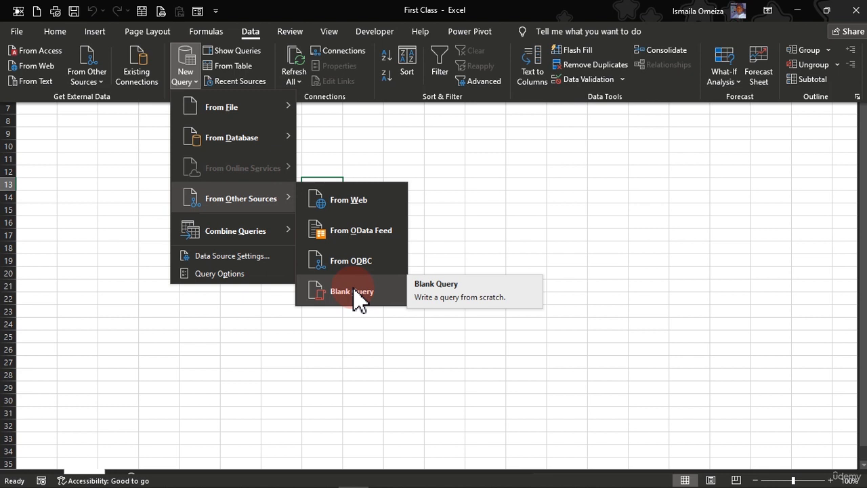
pyautogui.moveTo(292, 244)
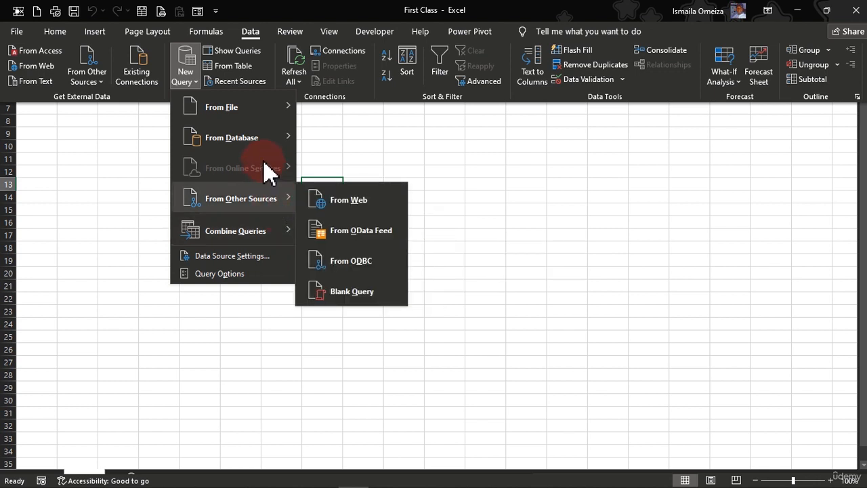
pyautogui.moveTo(258, 107)
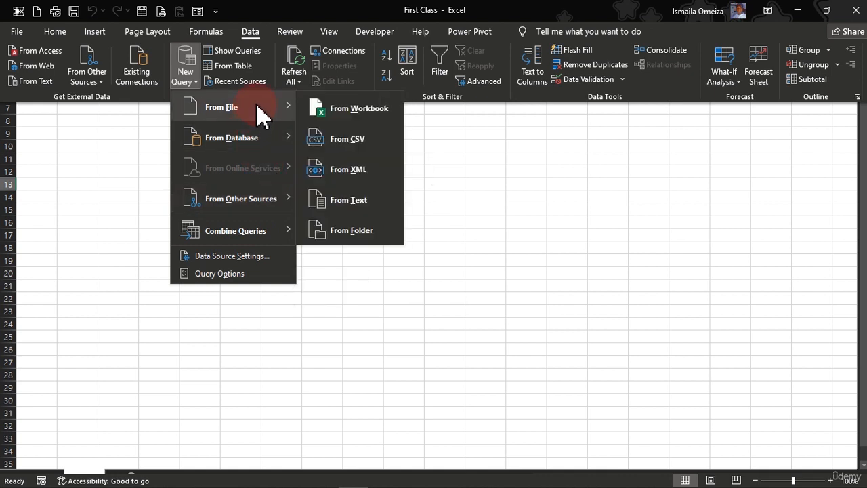
pyautogui.click(346, 112)
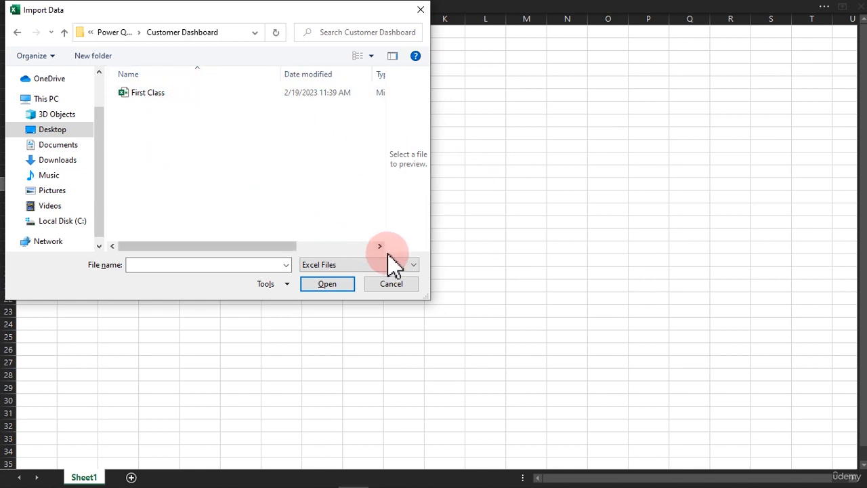
pyautogui.click(405, 269)
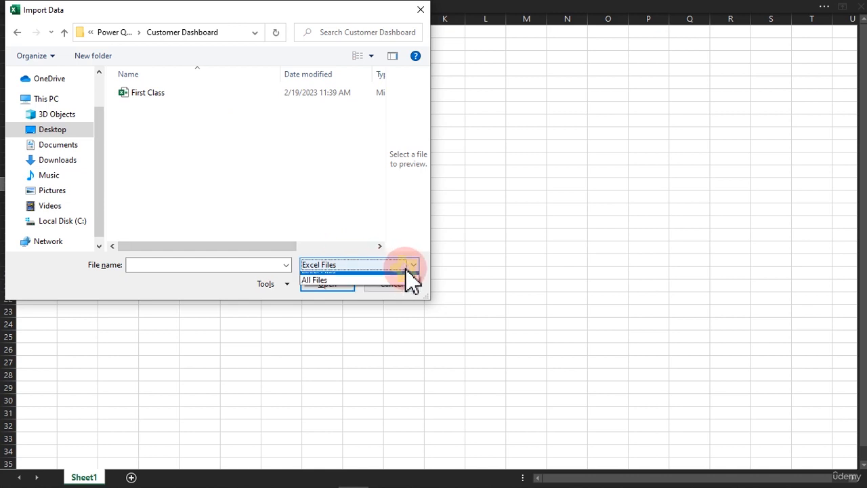
pyautogui.click(321, 287)
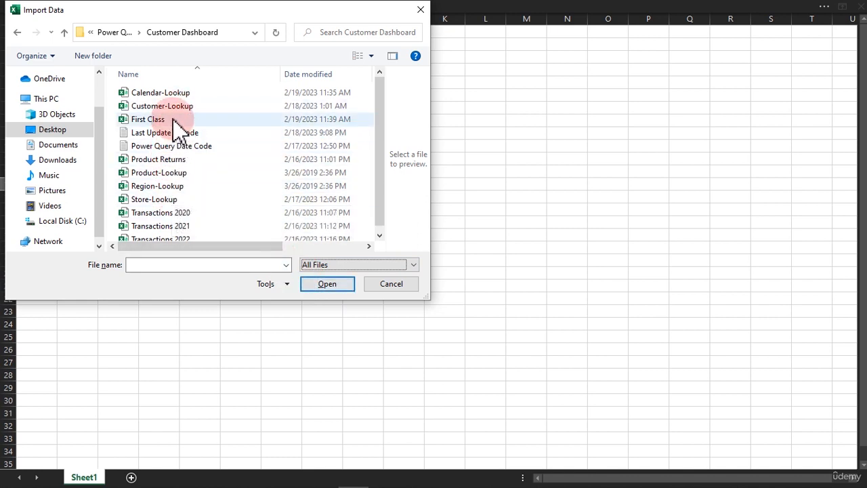
pyautogui.click(150, 173)
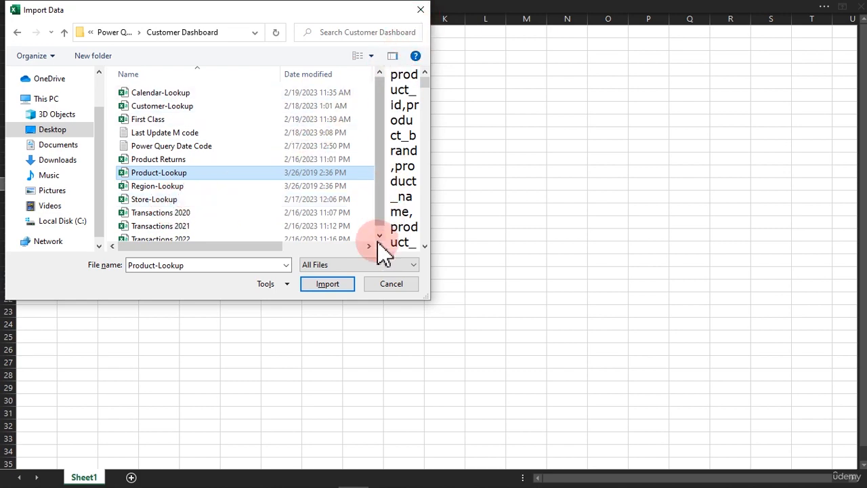
pyautogui.click(390, 283)
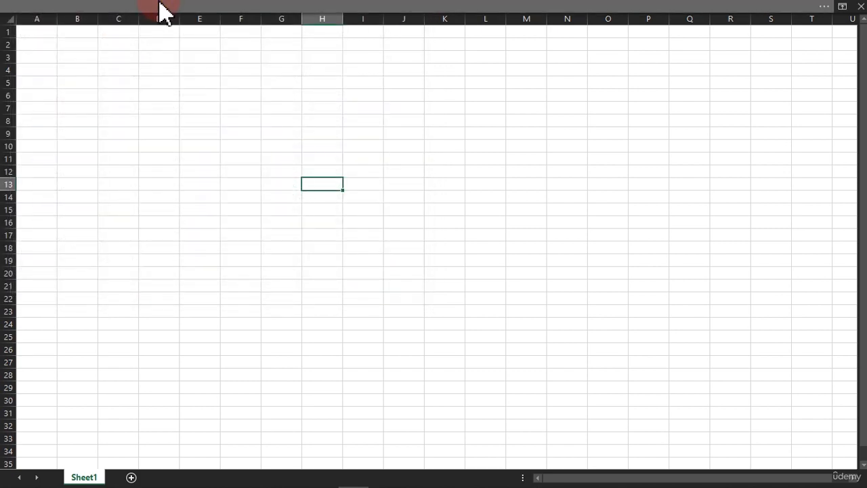
# Step: Create a new query from a CSV file, listing all file types and importing Customer-Lookup from the Customer Dashboard folder into the preview
pyautogui.click(160, 9)
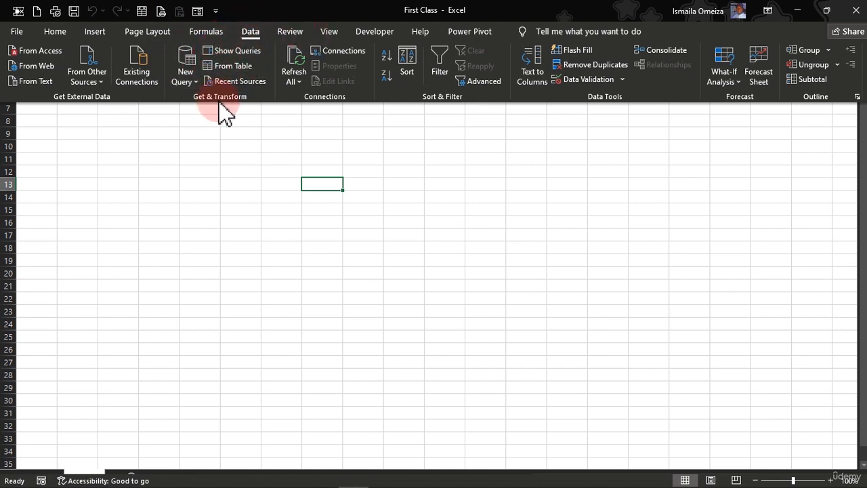
pyautogui.click(194, 87)
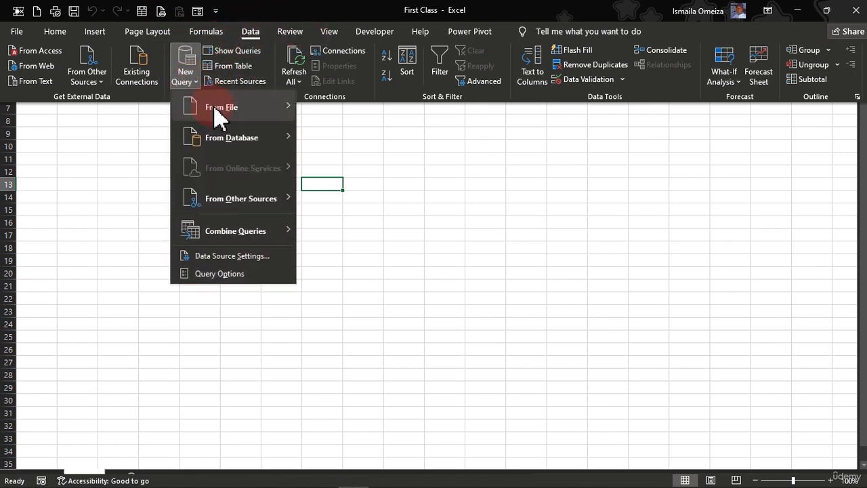
pyautogui.moveTo(203, 107)
pyautogui.click(339, 111)
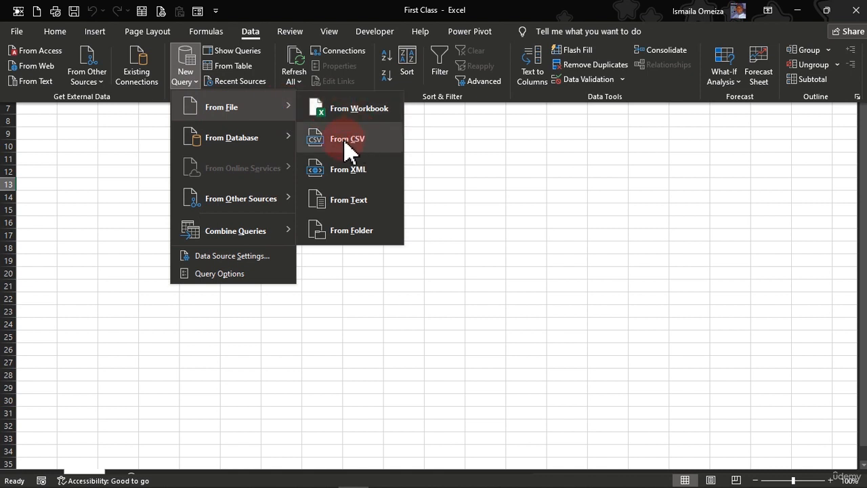
pyautogui.click(341, 144)
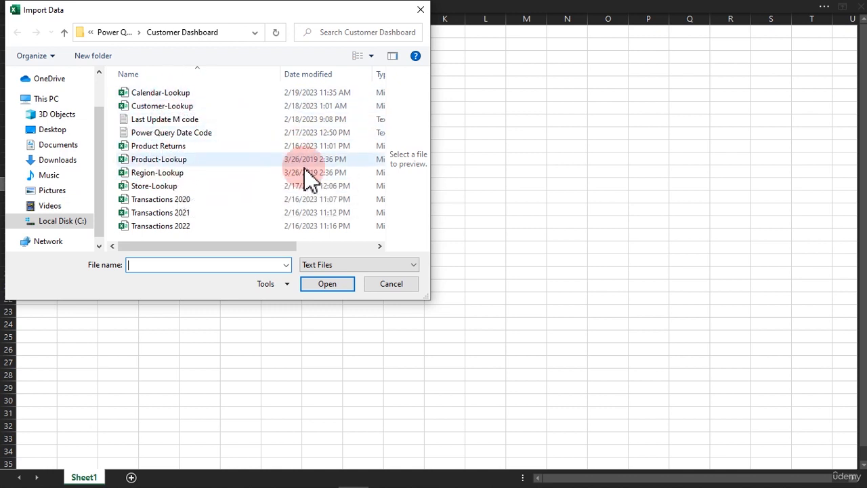
pyautogui.click(412, 265)
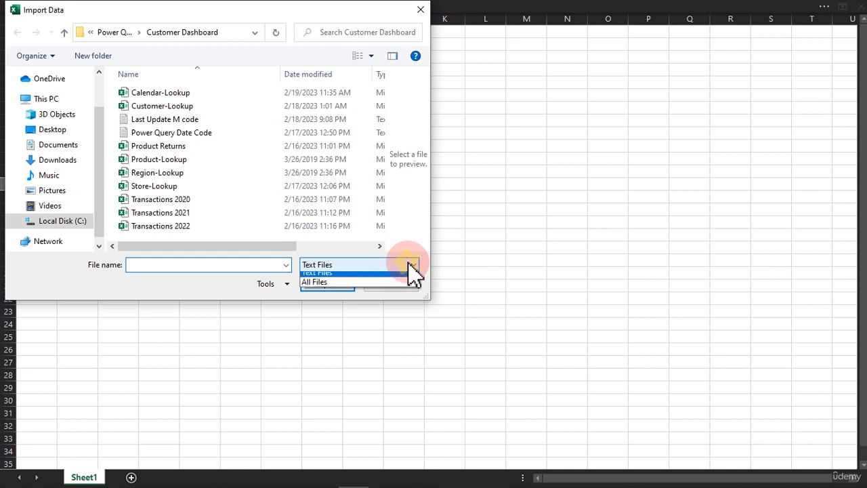
pyautogui.click(319, 287)
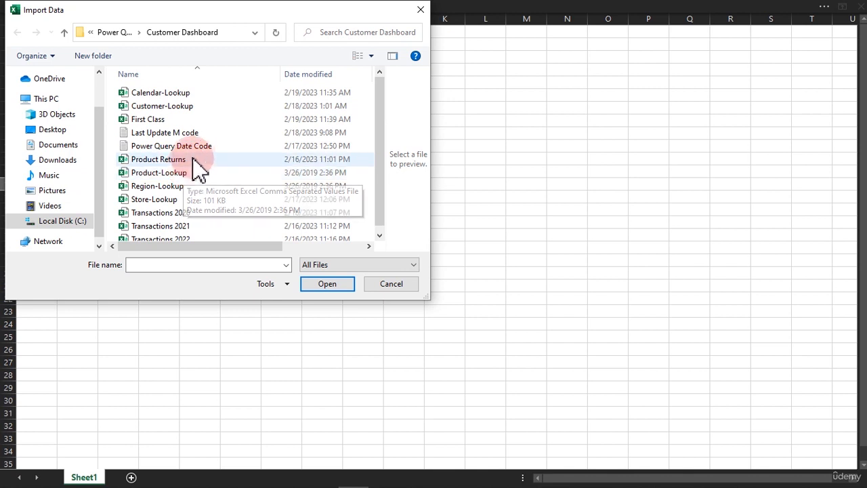
pyautogui.moveTo(175, 116); pyautogui.dragTo(172, 113)
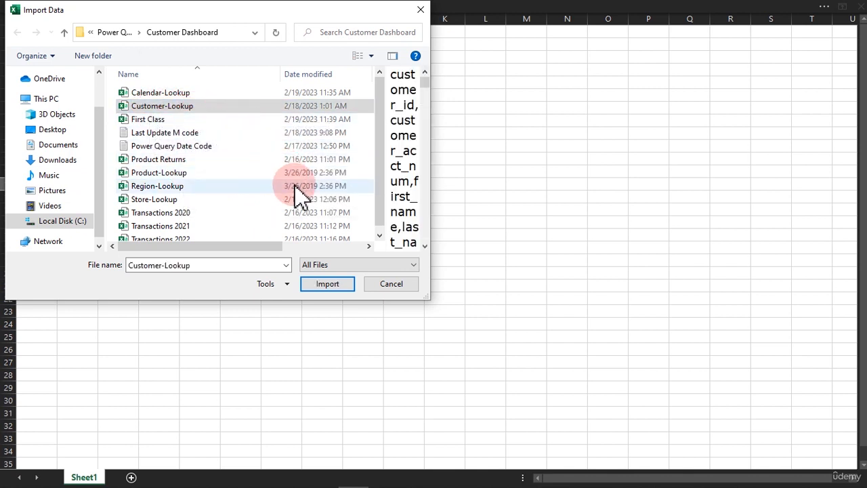
pyautogui.click(328, 284)
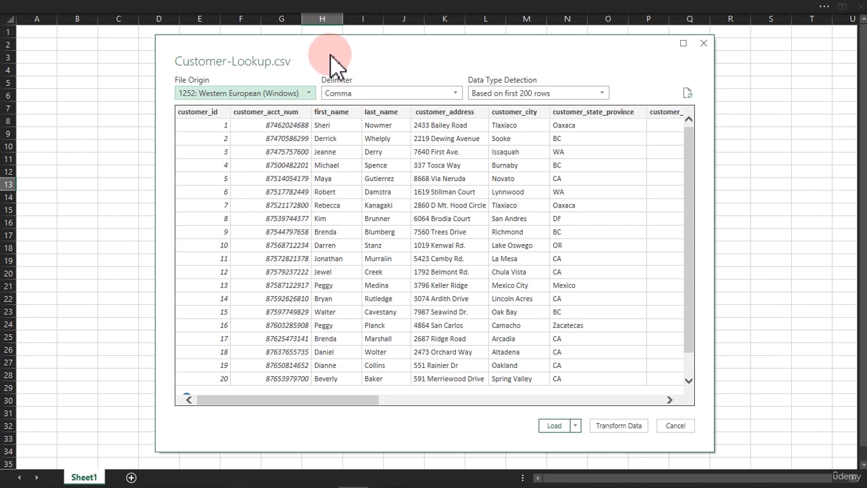
# Step: Examine the delimiter choices, the remaining columns and the load options in the Customer-Lookup.csv preview
pyautogui.moveTo(330, 53); pyautogui.dragTo(308, 32)
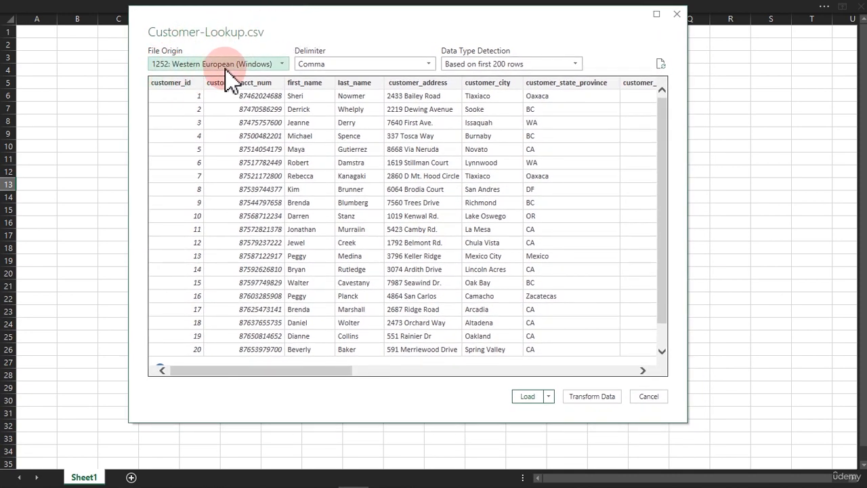
pyautogui.click(340, 65)
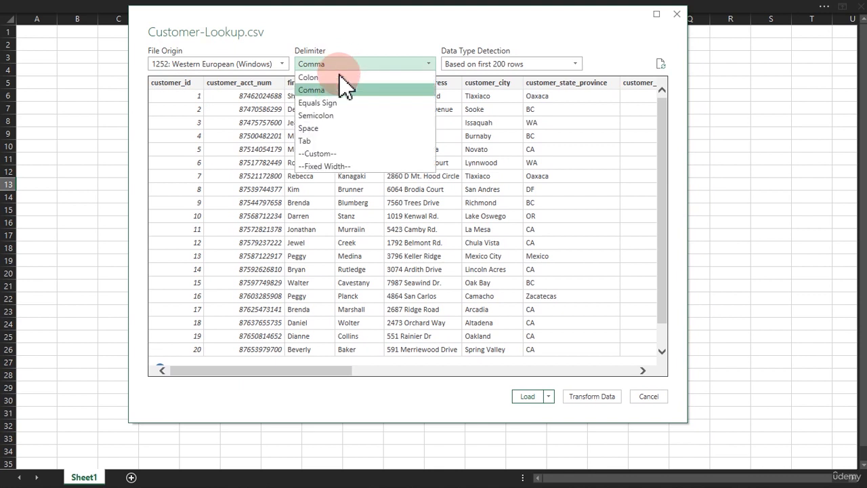
pyautogui.click(349, 42)
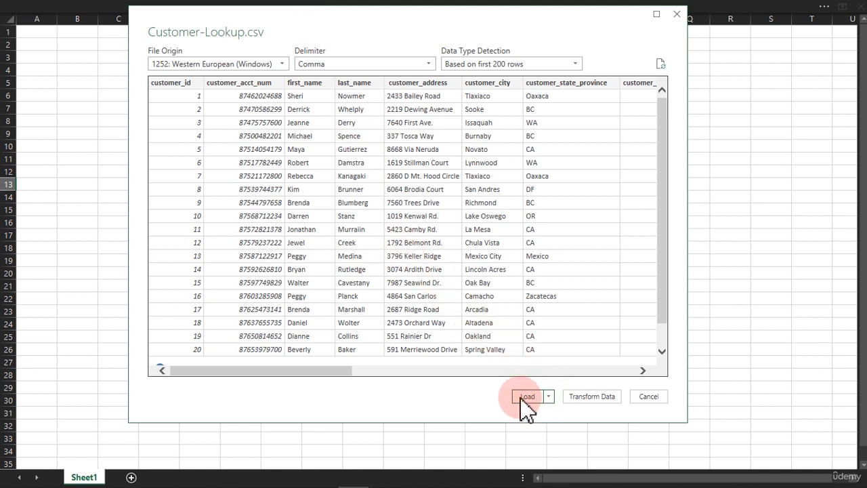
pyautogui.click(549, 397)
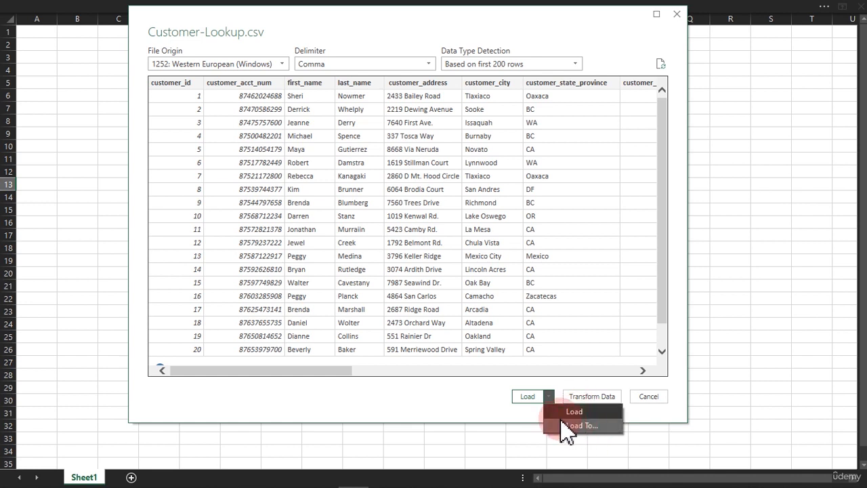
pyautogui.moveTo(336, 371); pyautogui.dragTo(638, 355)
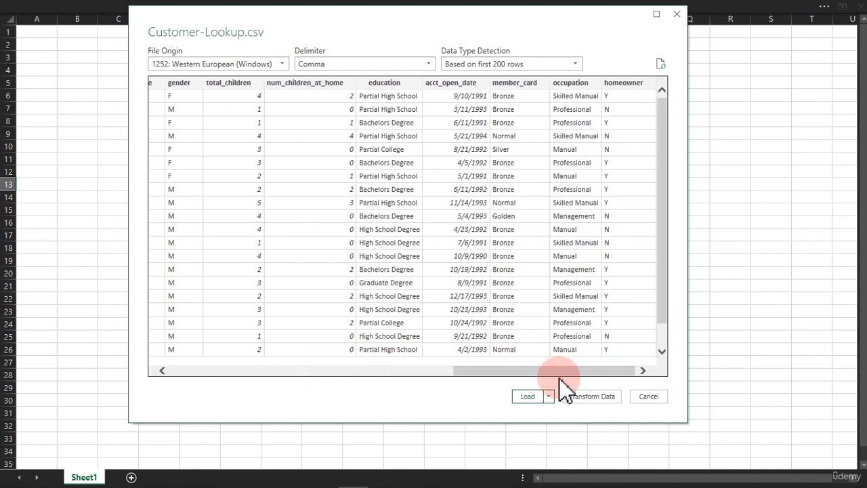
pyautogui.click(548, 396)
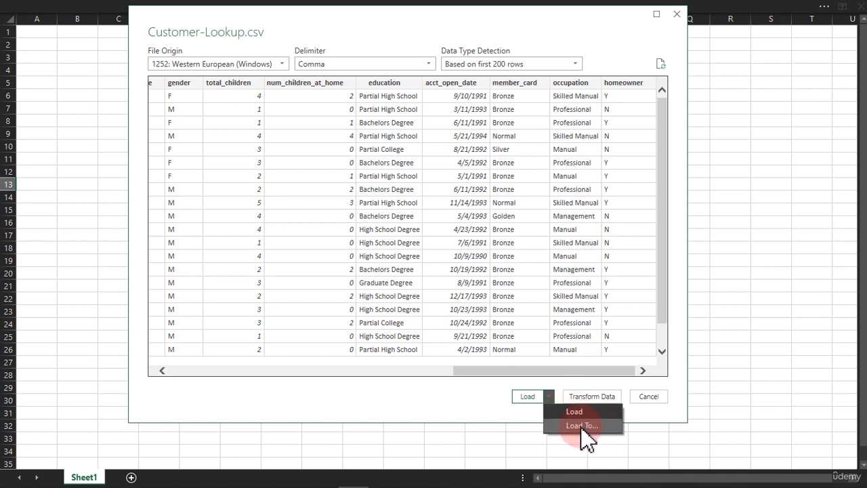
pyautogui.click(468, 417)
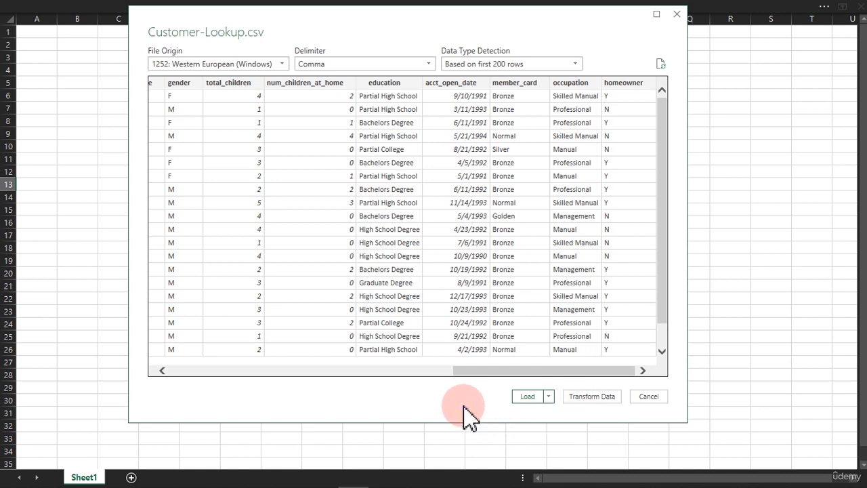
# Step: Open the Customer-Lookup data for transformation in the Power Query Editor and view its columns through homeowner
pyautogui.click(584, 399)
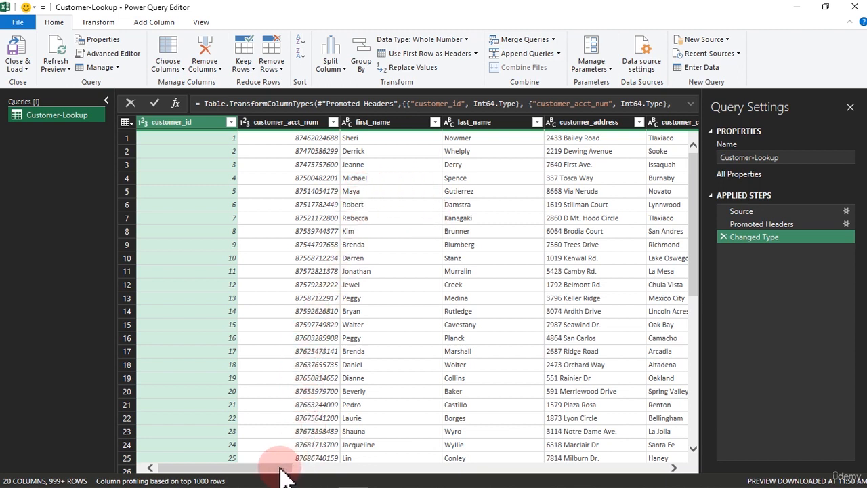
pyautogui.moveTo(282, 469); pyautogui.dragTo(668, 450)
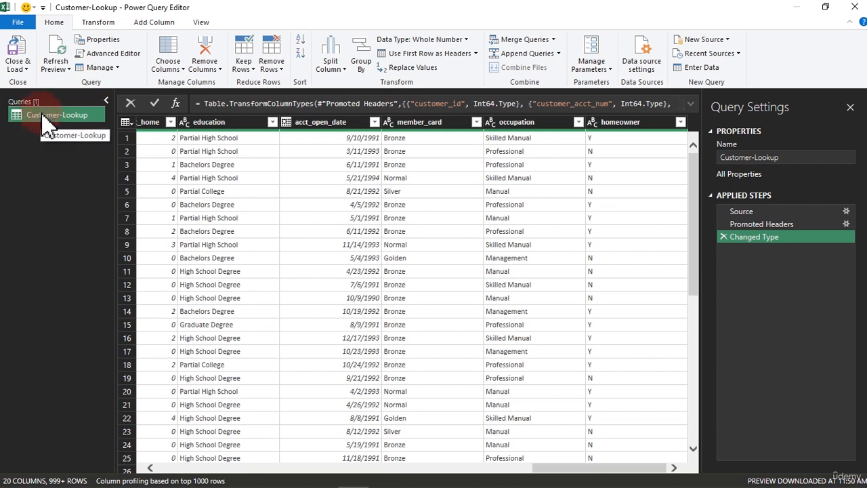
# Step: Copy the query's current name from its properties and rename the query to Dim_Customer
pyautogui.click(789, 158)
pyautogui.doubleClick(798, 156)
pyautogui.hotkey('ctrl', 'c')
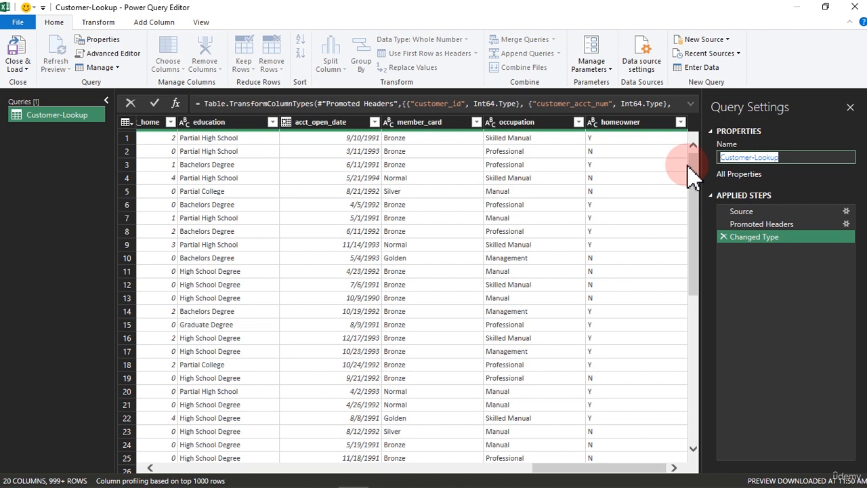
pyautogui.write('Dim')
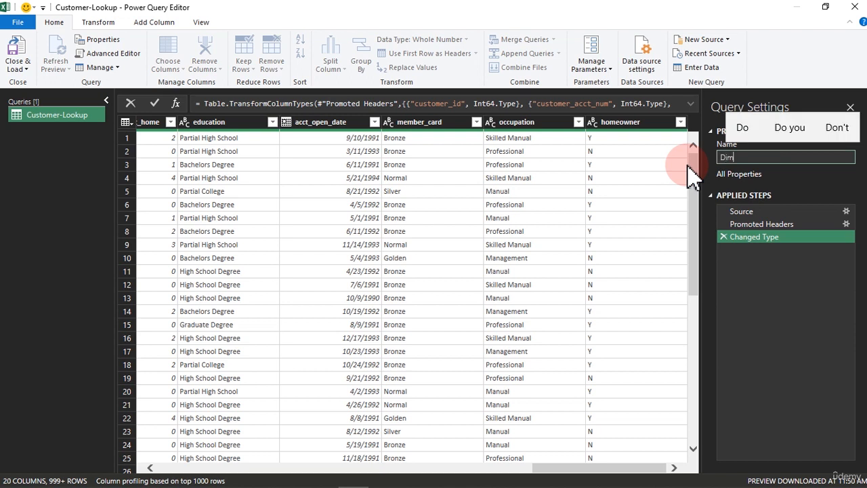
pyautogui.write('_Cu')
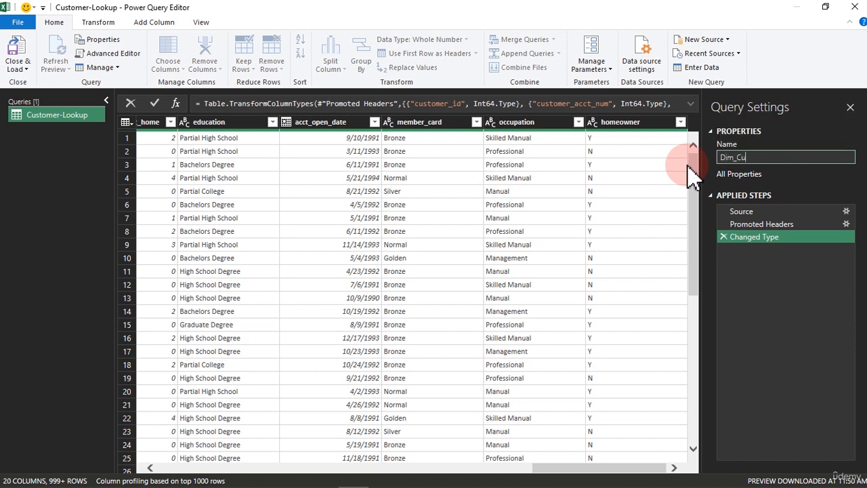
pyautogui.write('stomer')
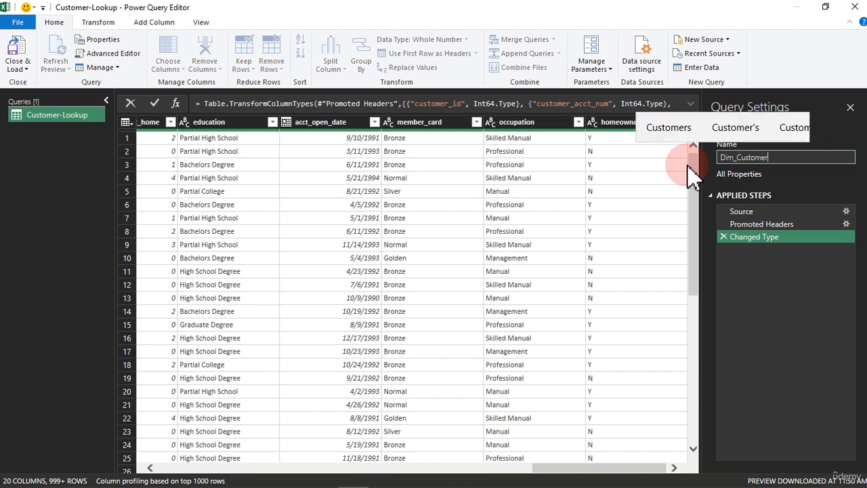
pyautogui.press('Return')
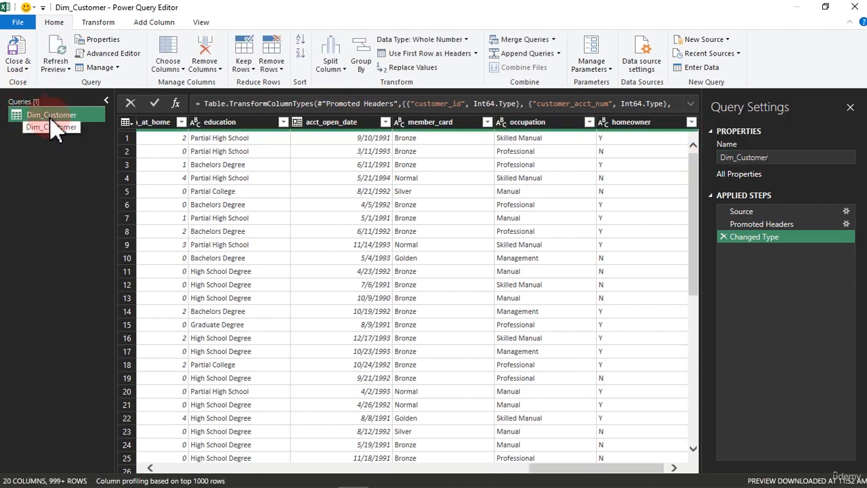
# Step: Rename the query back to Customer-Lookup in the queries list using the copied name
pyautogui.doubleClick(53, 118)
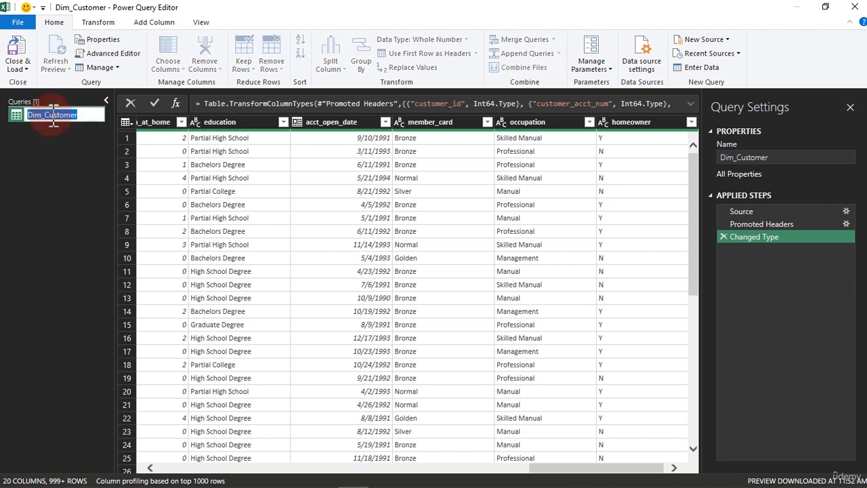
pyautogui.hotkey('ctrl', 'v')
pyautogui.press('Return')
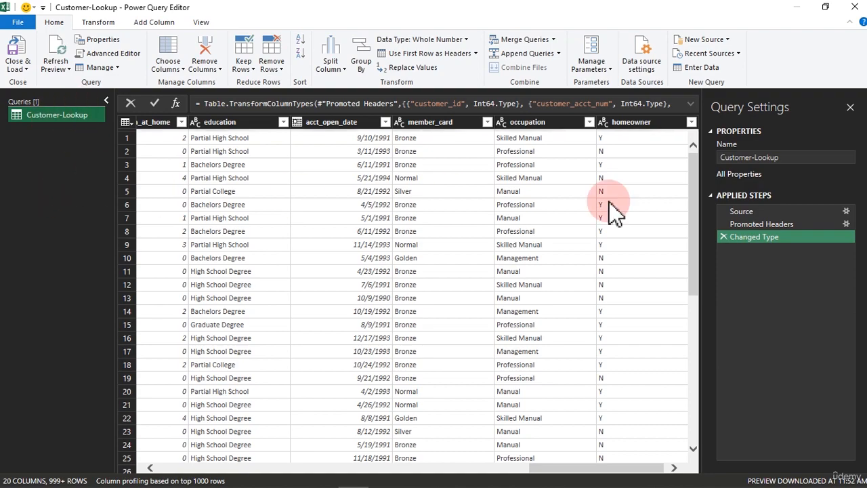